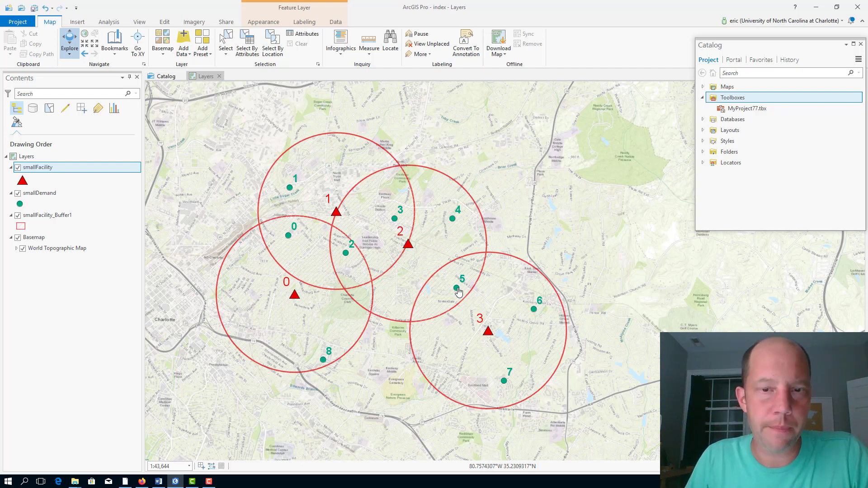
# Add BackUp.tbx to the project's toolboxes and expand it to select the Backup script tool
pyautogui.rightClick(741, 98)
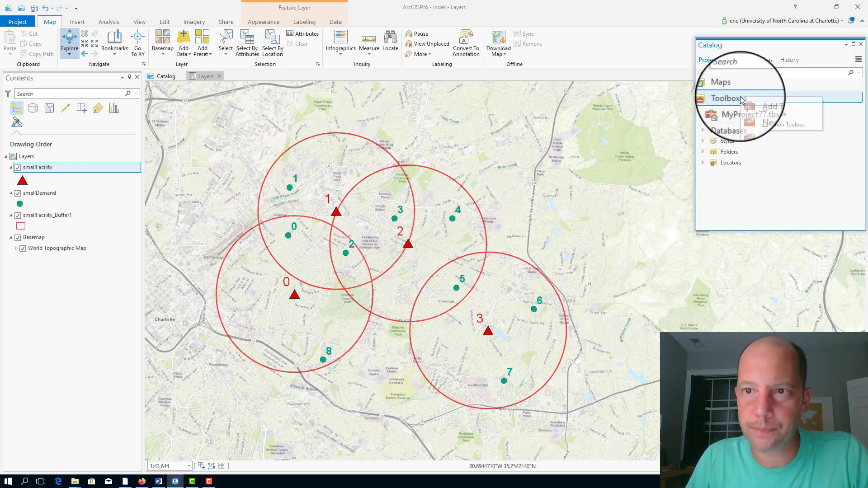
pyautogui.click(751, 104)
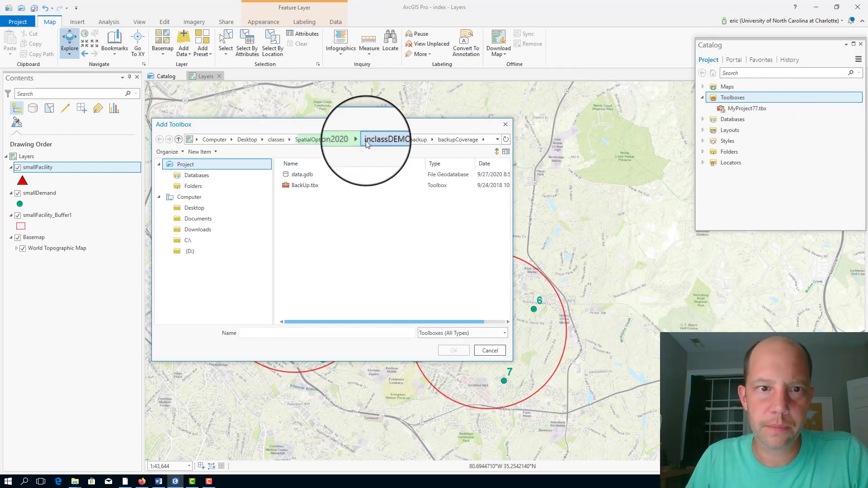
pyautogui.click(299, 185)
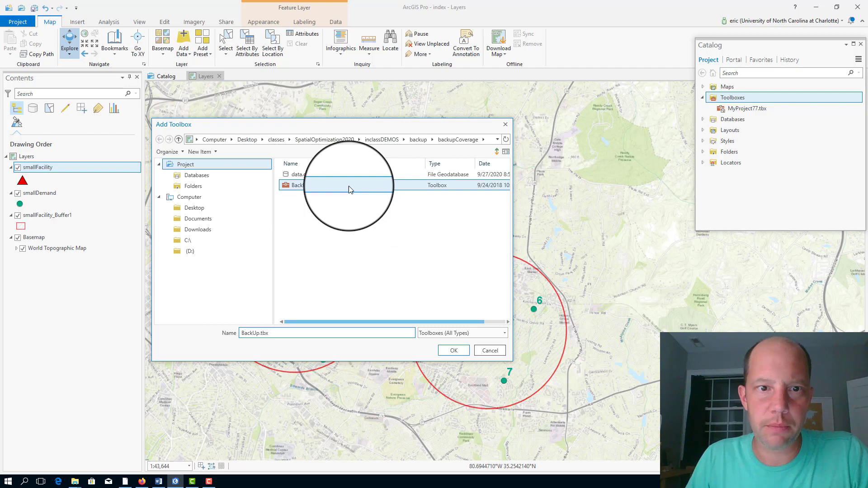
pyautogui.click(454, 351)
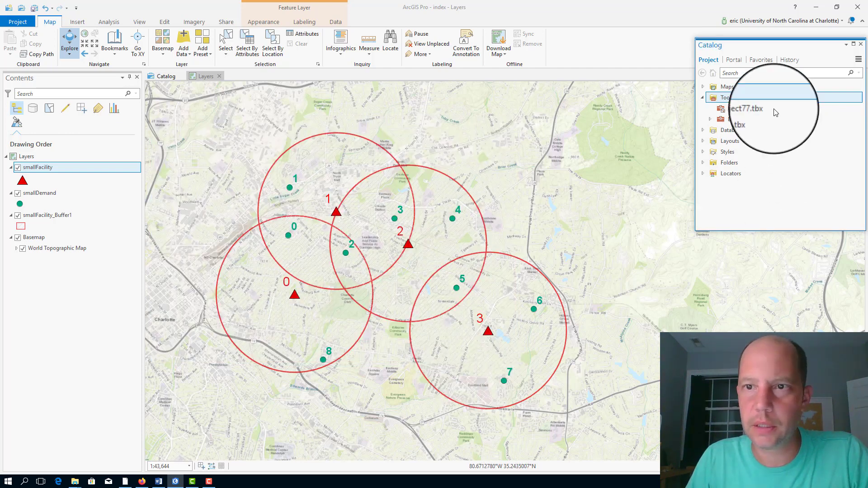
pyautogui.click(710, 119)
pyautogui.click(742, 131)
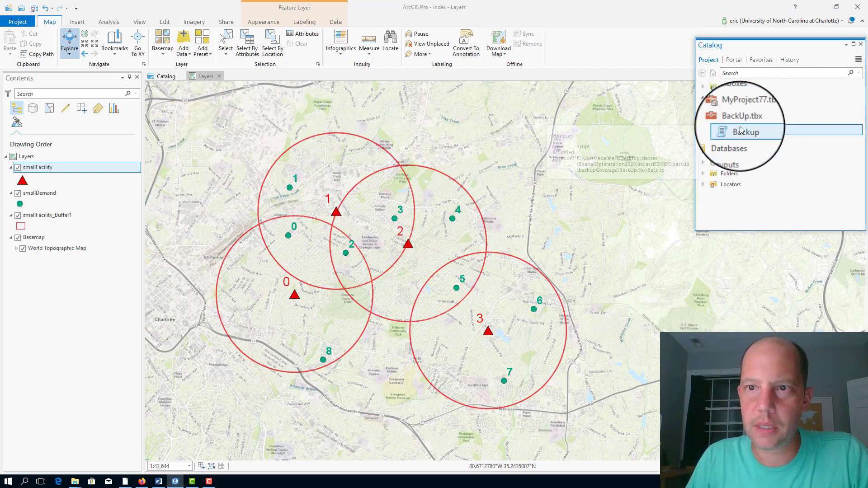
# Export the Backup tool's embedded script to Backup.py from its properties, overwriting the existing file
pyautogui.rightClick(741, 129)
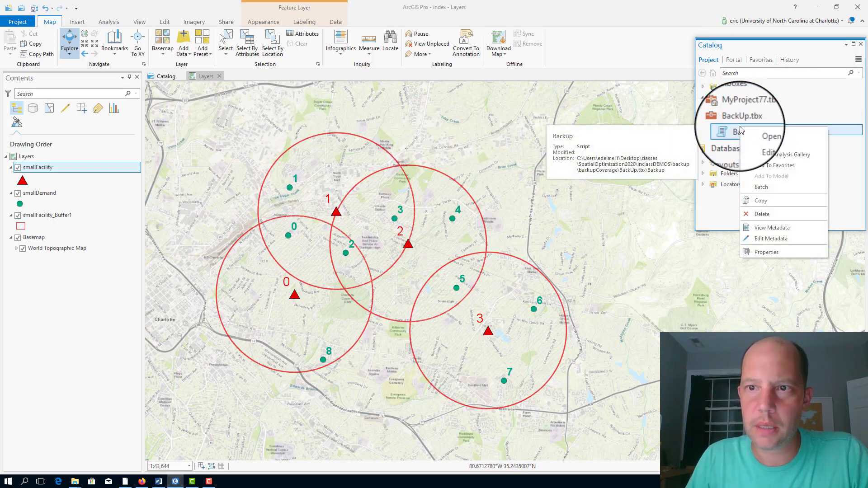
pyautogui.click(761, 253)
pyautogui.moveTo(607, 58); pyautogui.dragTo(464, 64)
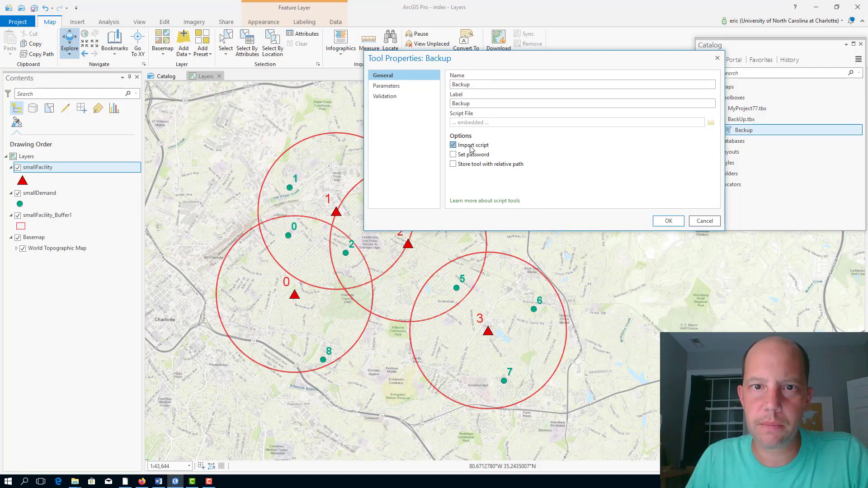
pyautogui.click(471, 149)
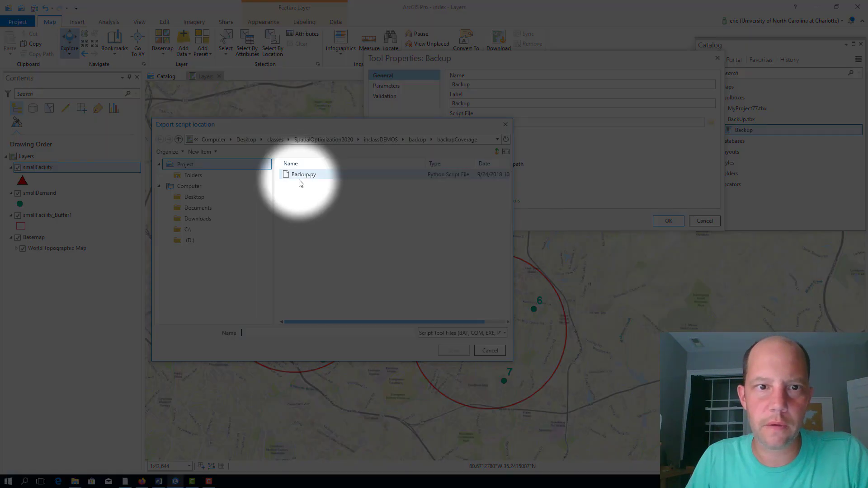
pyautogui.click(303, 175)
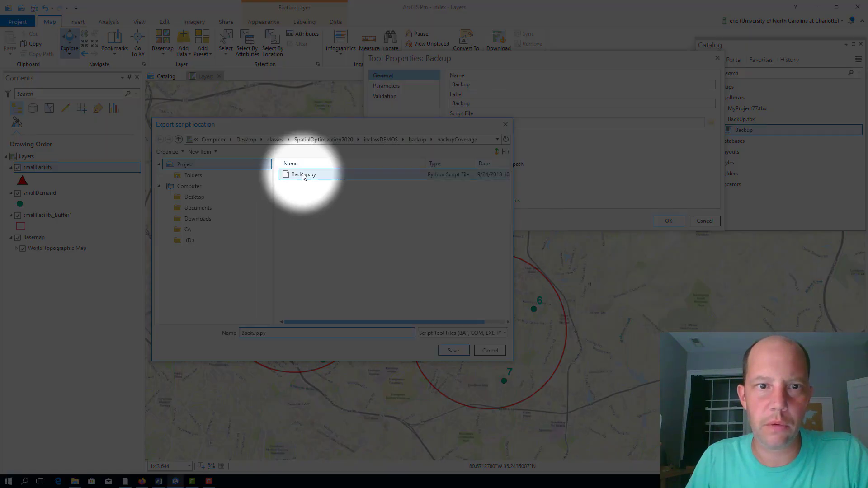
pyautogui.click(453, 351)
pyautogui.click(364, 262)
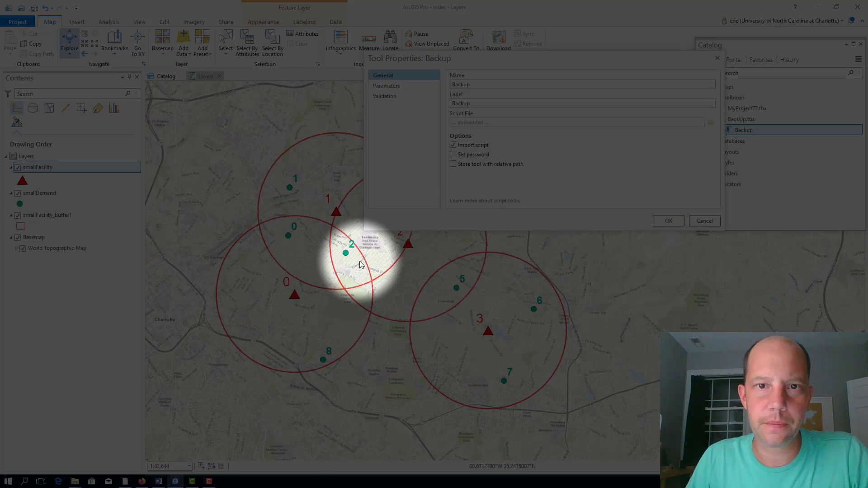
# Re-import Backup.py, store the tool with a relative path, review its parameters and apply
pyautogui.click(482, 145)
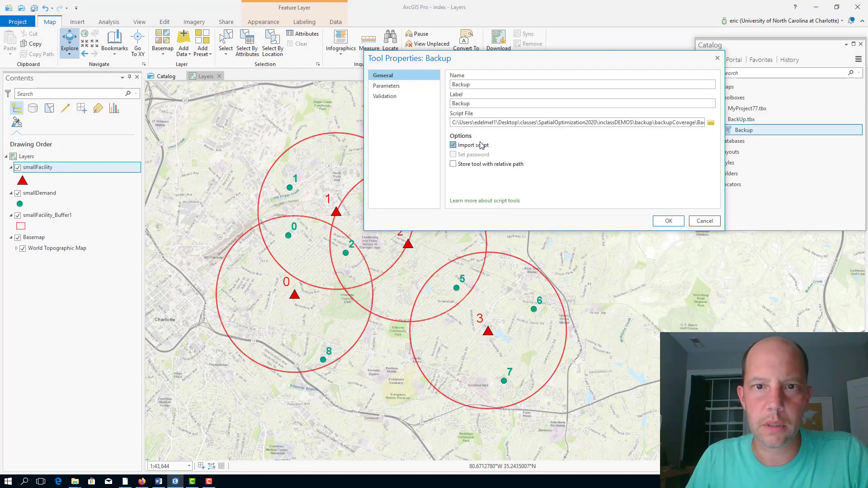
pyautogui.click(479, 166)
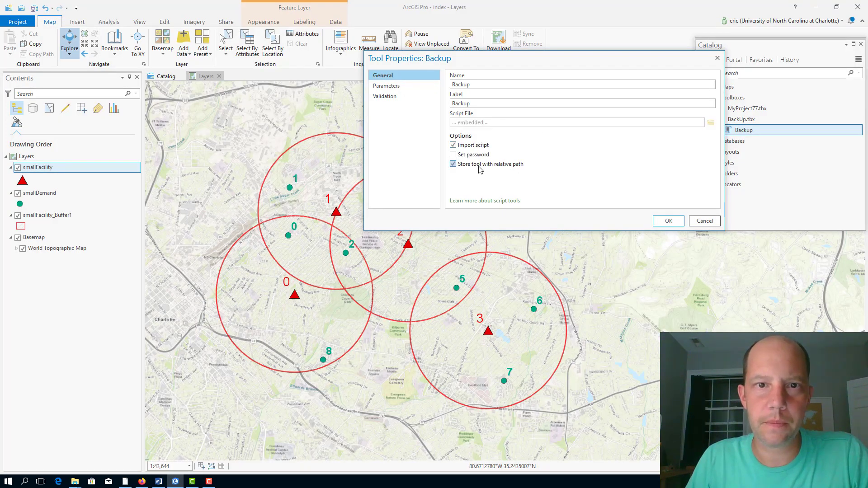
pyautogui.click(402, 87)
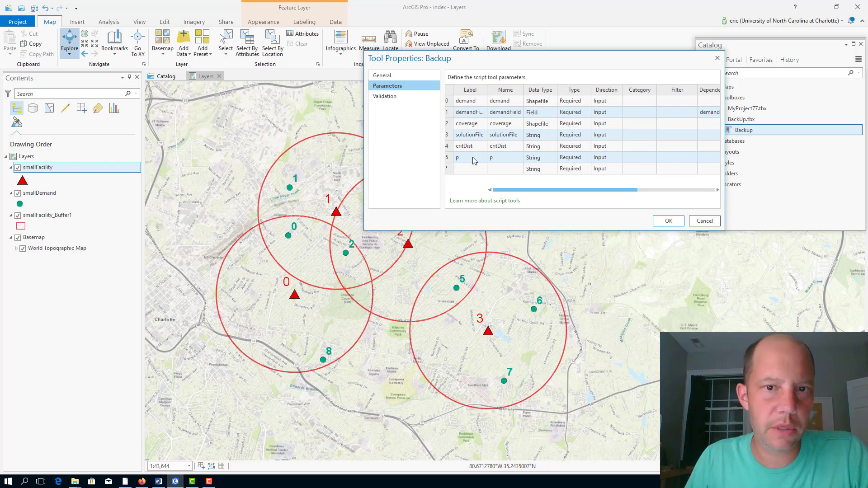
pyautogui.click(666, 221)
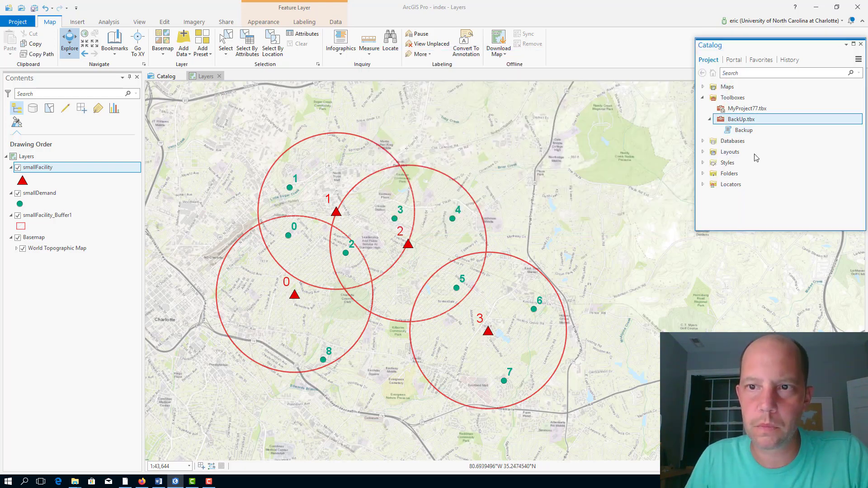
# Run Backup with smallDemand.shp, demandNoPo, smallFacility.shp, critDist 2000 and p 2 to outputBackup2000m.txt
pyautogui.doubleClick(745, 130)
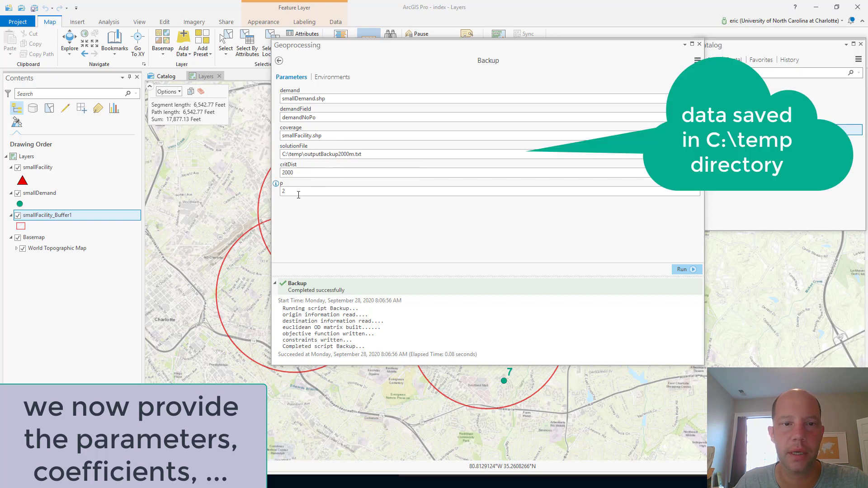
pyautogui.click(693, 270)
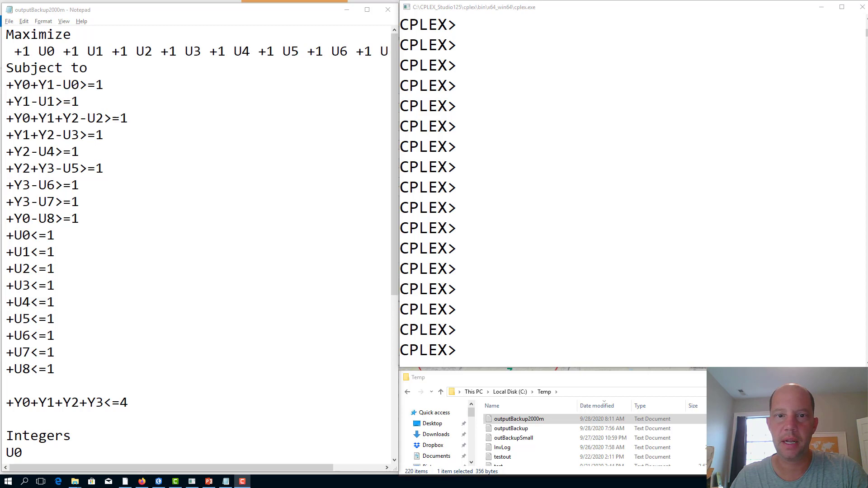
# Read outputBackup2000m.txt into CPLEX as an LP problem and optimize it
pyautogui.click(483, 355)
pyautogui.write('read')
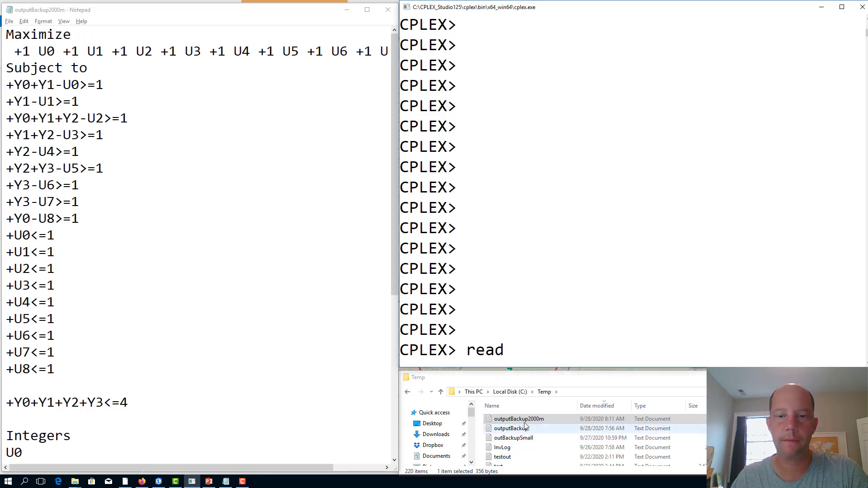
pyautogui.moveTo(520, 419); pyautogui.dragTo(557, 358)
pyautogui.write('lp')
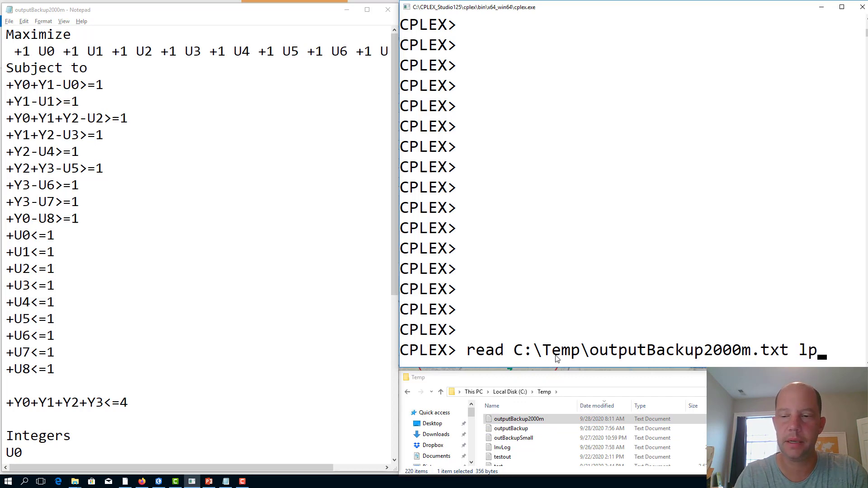
pyautogui.press('Return')
pyautogui.write('opt')
pyautogui.press('Return')
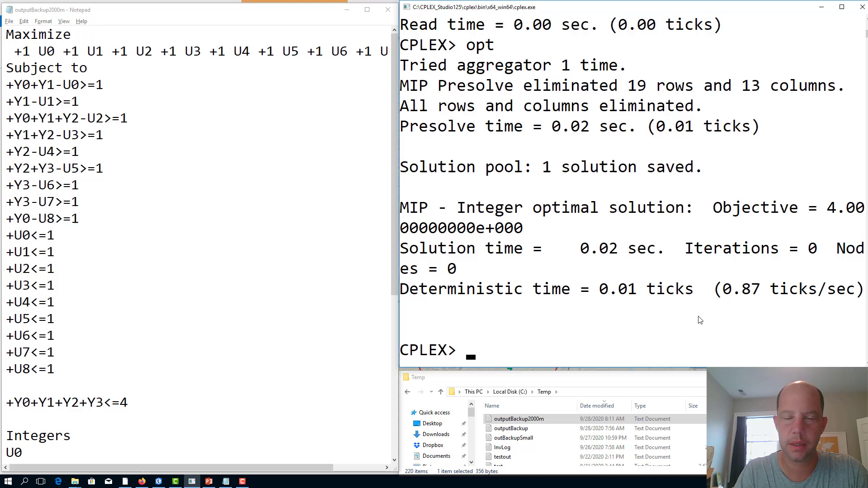
# Display all solution variables, showing objective 4 with facilities 0–3 open
pyautogui.write('read C:\\Temp\\outputBackup2000m.txt lp')
pyautogui.press('Down')
pyautogui.press('Up')
pyautogui.press('Down')
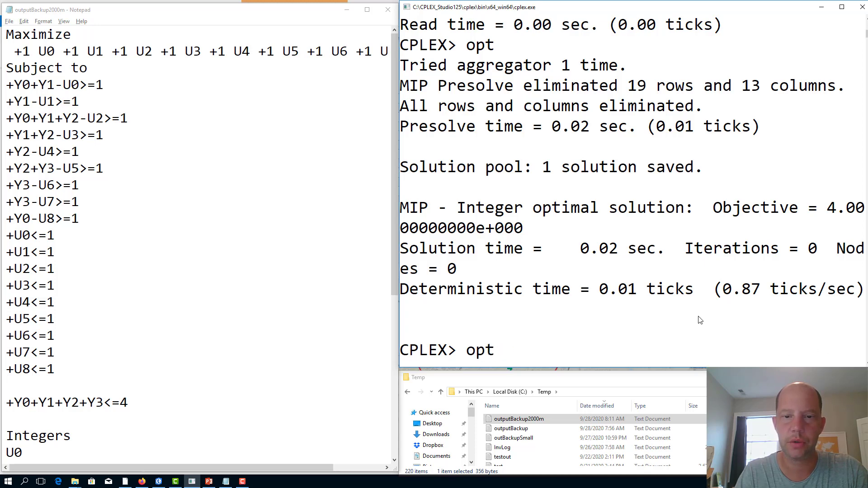
pyautogui.press('BackSpace')
pyautogui.press('BackSpace')
pyautogui.press('BackSpace')
pyautogui.write('display')
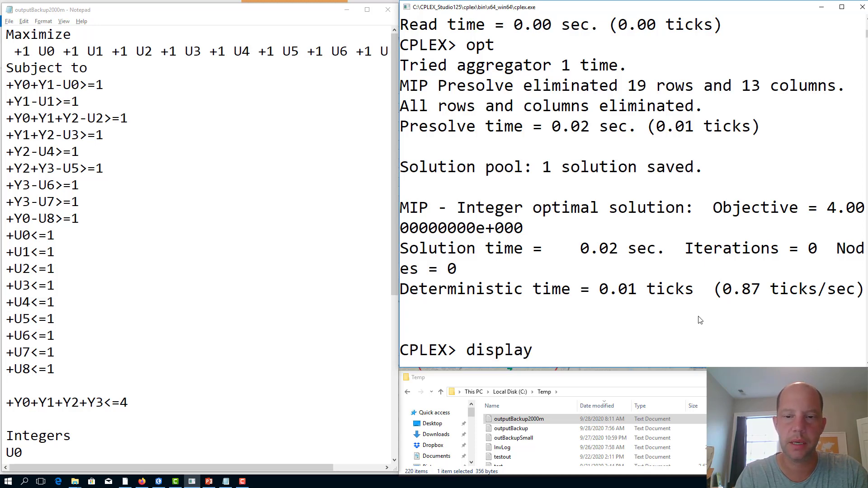
pyautogui.write(' solution vari')
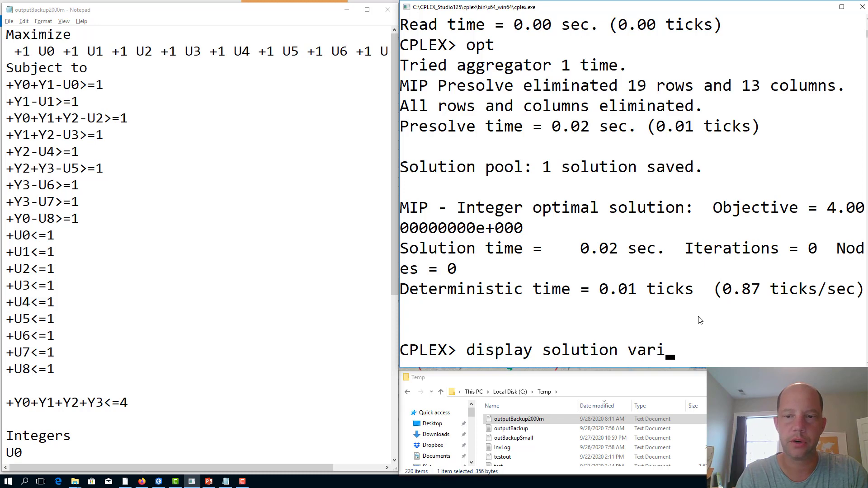
pyautogui.write('ables *')
pyautogui.press('Return')
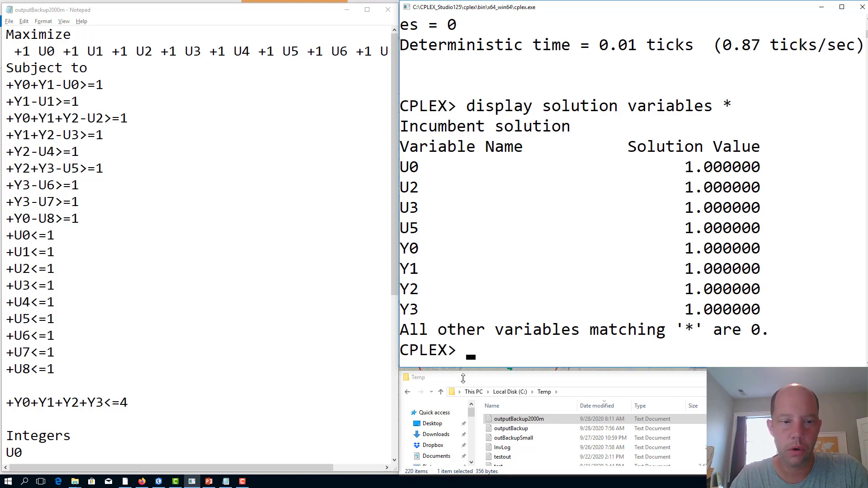
# Change the facility limit to Y0+Y1+Y2+Y3<=3, then reread and re-optimize the model in CPLEX
pyautogui.click(283, 407)
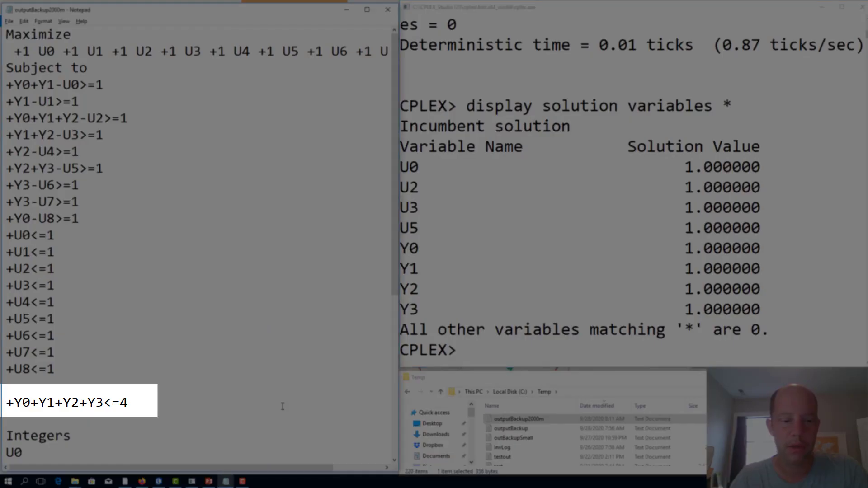
pyautogui.press('BackSpace')
pyautogui.write('3')
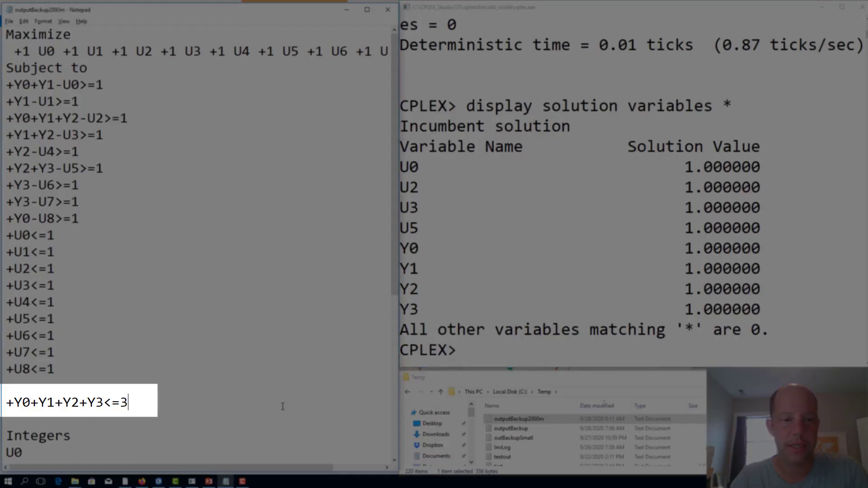
pyautogui.click(601, 342)
pyautogui.press('Up')
pyautogui.press('Up')
pyautogui.press('Up')
pyautogui.press('Return')
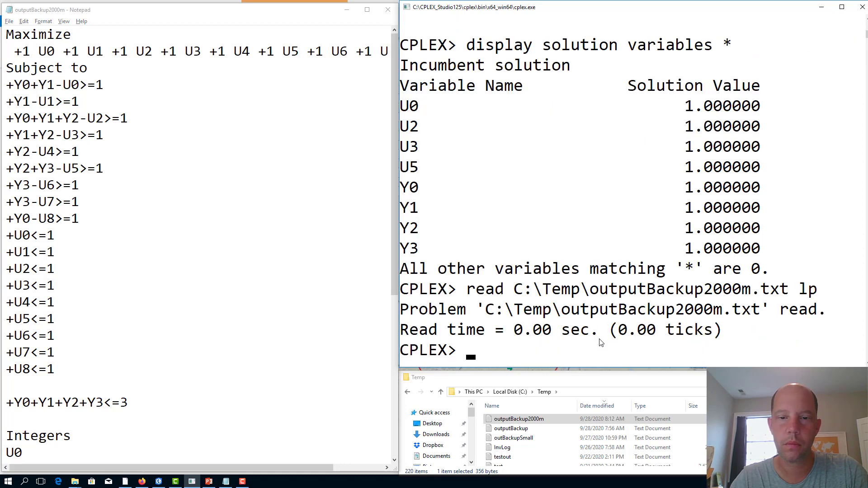
pyautogui.write('opt')
pyautogui.press('Return')
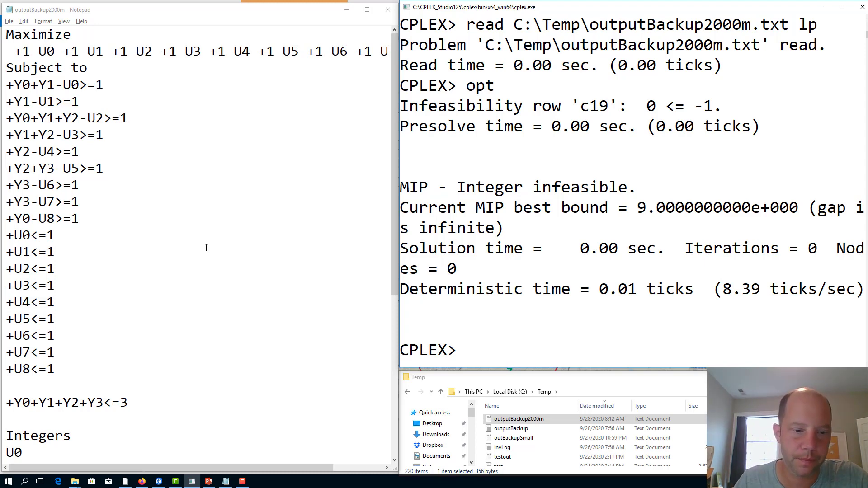
# Return to ArcGIS Pro and move the geoprocessing window to the right side
pyautogui.click(159, 482)
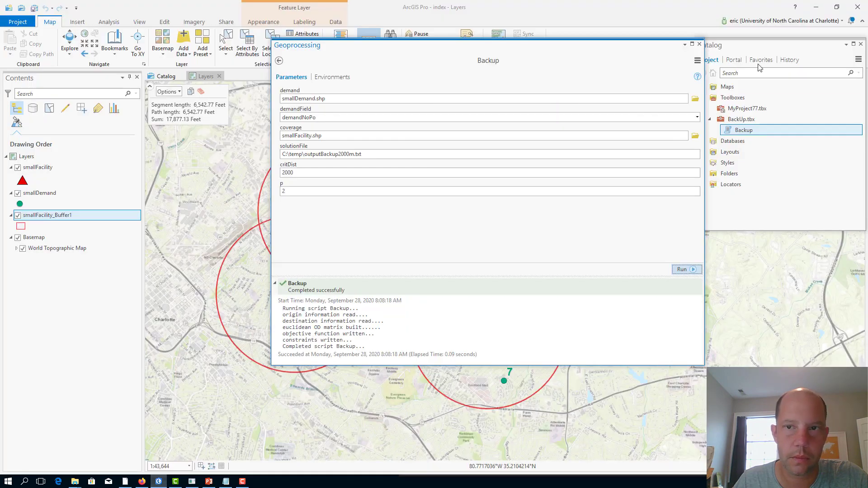
pyautogui.click(685, 44)
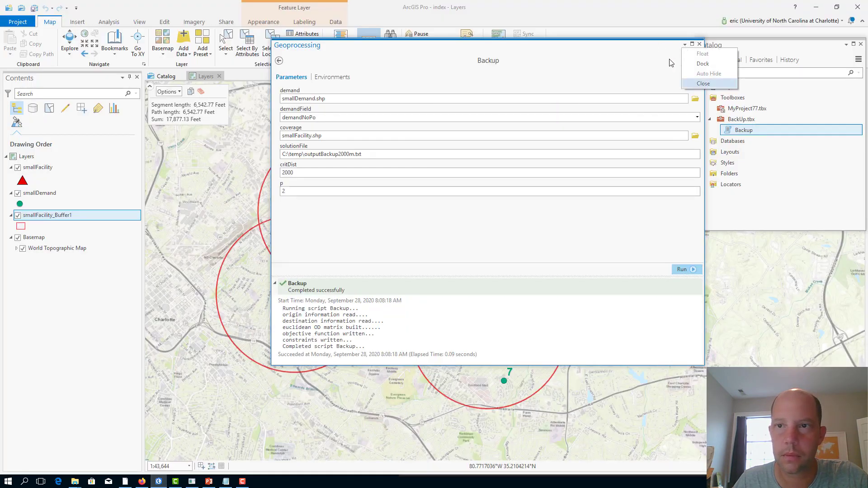
pyautogui.moveTo(603, 48); pyautogui.dragTo(859, 418)
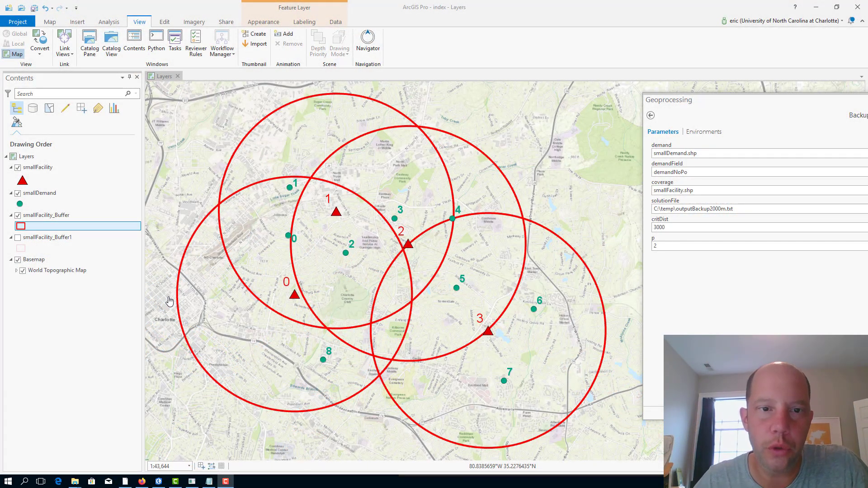
# Show the smallFacility_Buffer layer and hide smallFacility_Buffer1 in Contents
pyautogui.click(21, 219)
pyautogui.click(18, 216)
pyautogui.click(19, 239)
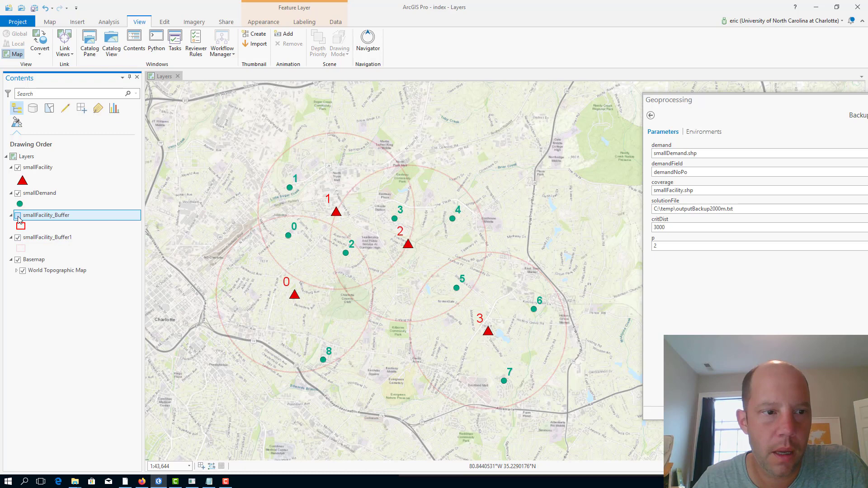
pyautogui.click(19, 216)
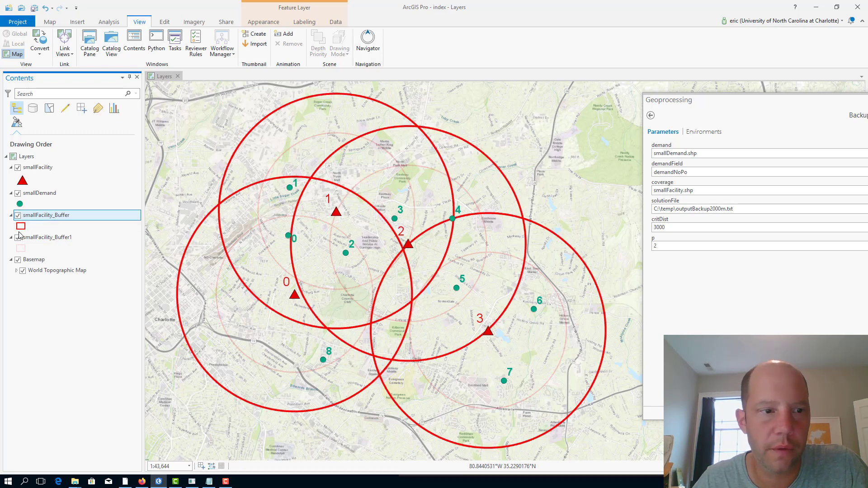
pyautogui.click(18, 238)
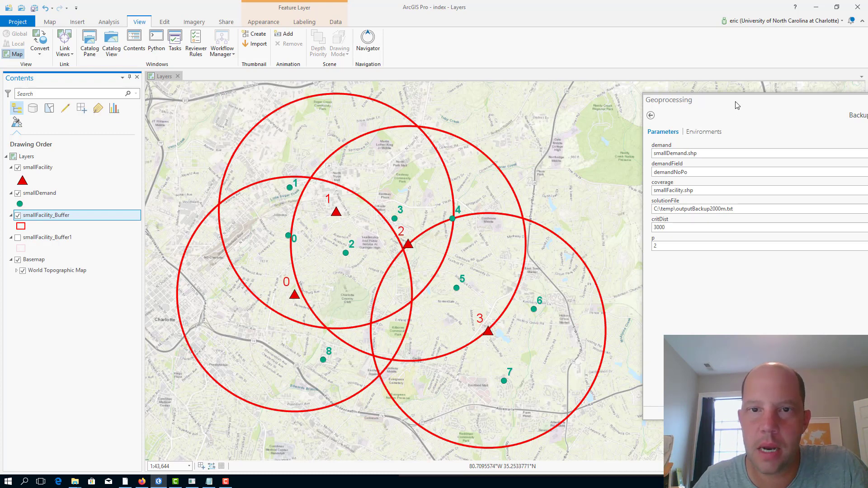
# Float the Backup tool panel, rename the output to outputBackup3000m.txt, and run it
pyautogui.moveTo(738, 106); pyautogui.dragTo(383, 110)
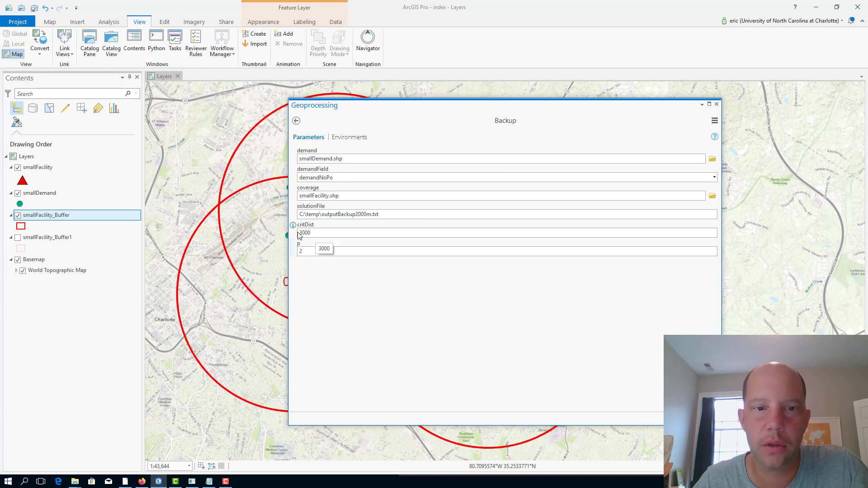
pyautogui.click(402, 251)
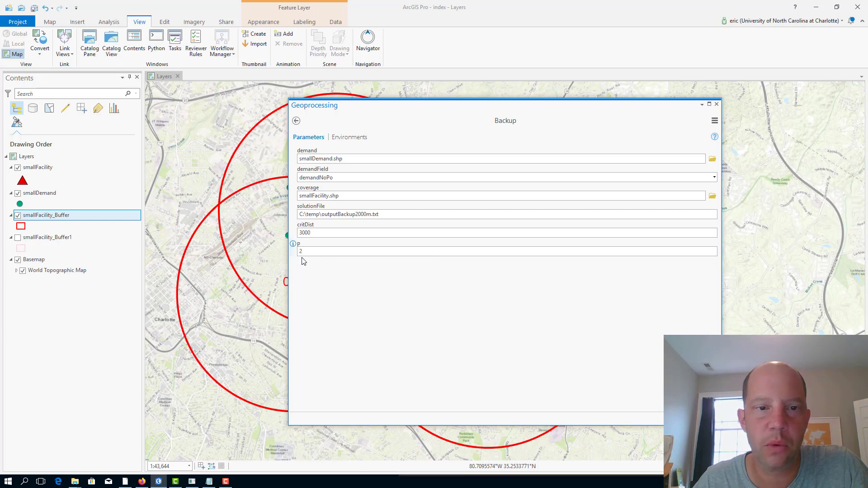
pyautogui.click(358, 214)
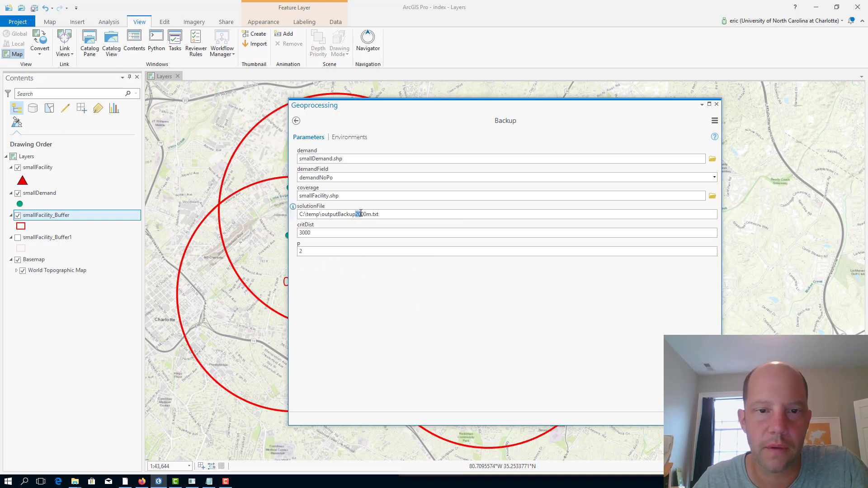
pyautogui.write('3')
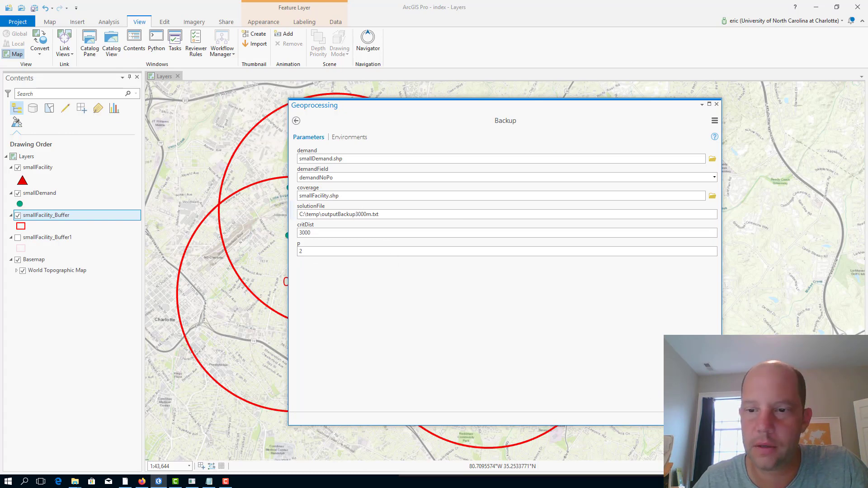
pyautogui.click(699, 418)
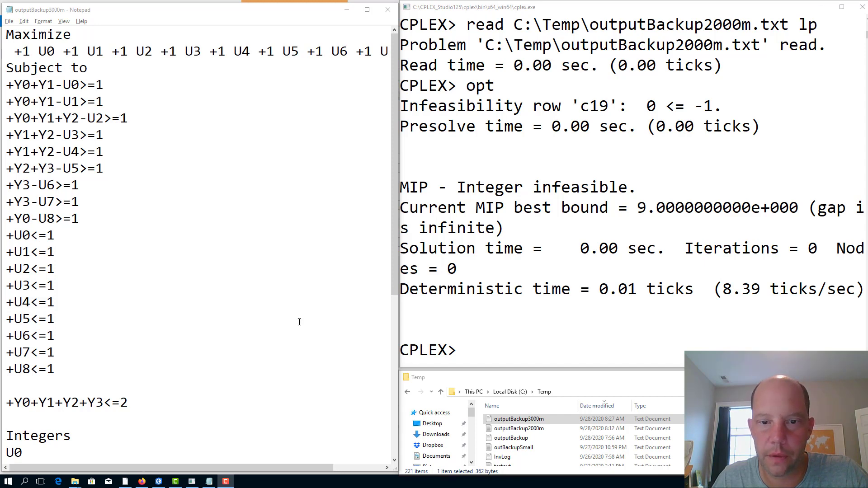
# Read outputBackup3000m.txt into CPLEX as an LP and optimize it, getting integer infeasible
pyautogui.click(511, 364)
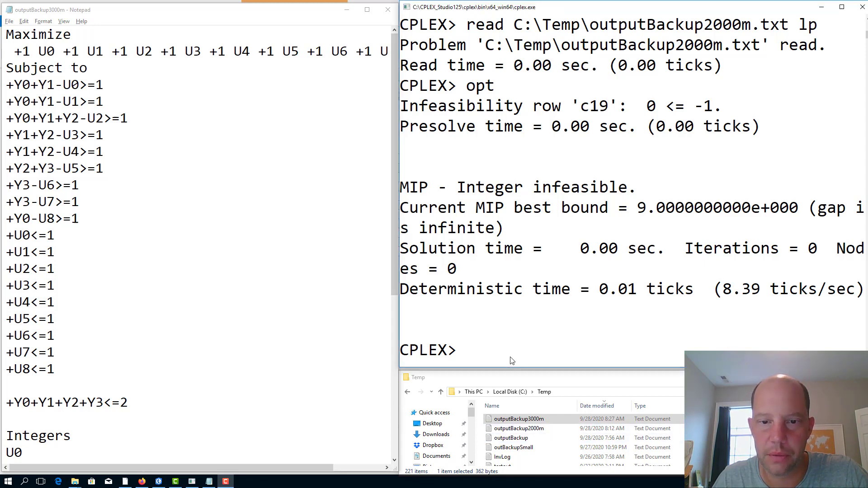
pyautogui.write('read')
pyautogui.moveTo(516, 423); pyautogui.dragTo(541, 365)
pyautogui.write('lp')
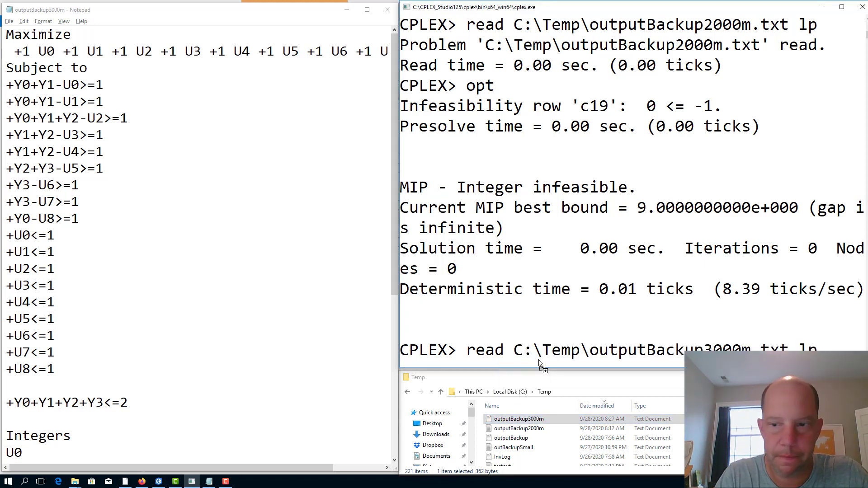
pyautogui.press('Return')
pyautogui.write('opt')
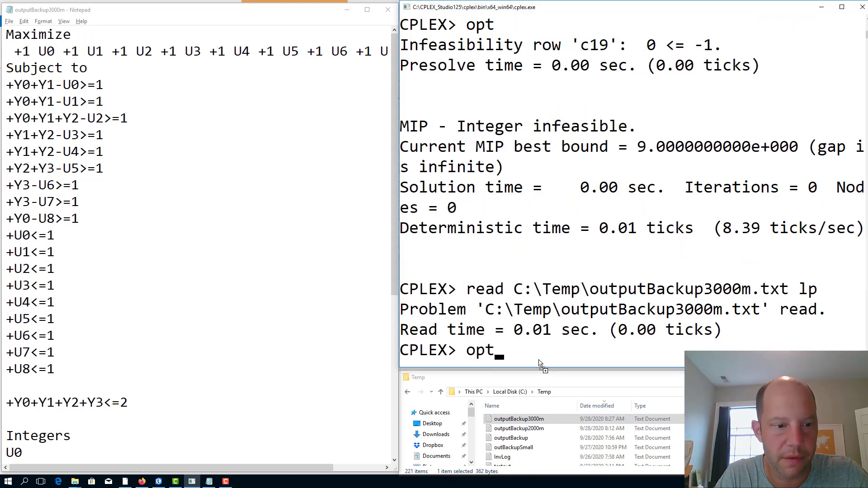
pyautogui.press('Return')
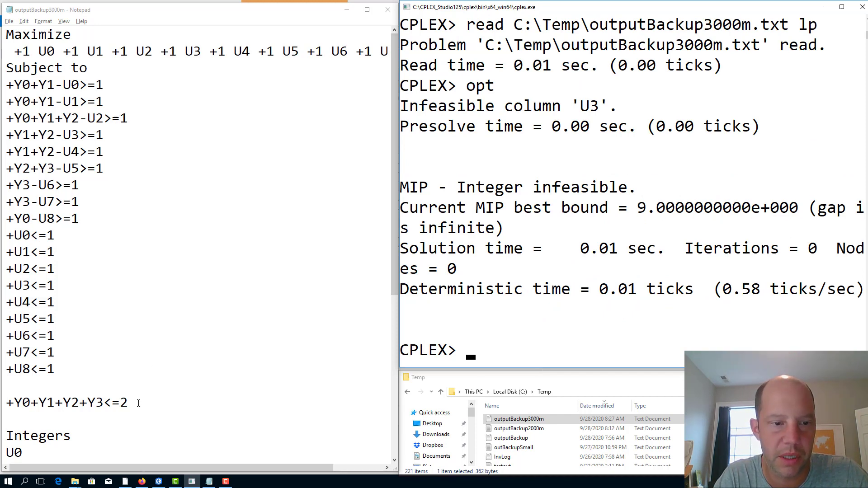
# Raise the facility limit from 2 to 3 and re-solve the 3000 m model in CPLEX
pyautogui.click(139, 404)
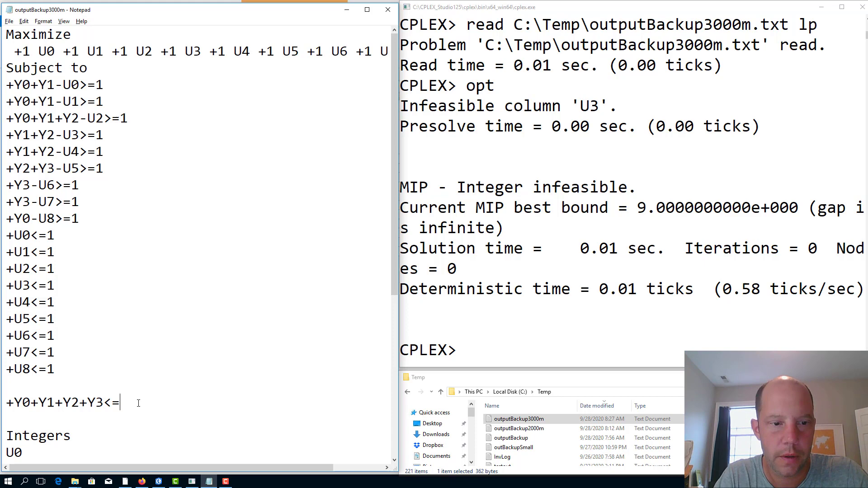
pyautogui.write('4')
pyautogui.write('3')
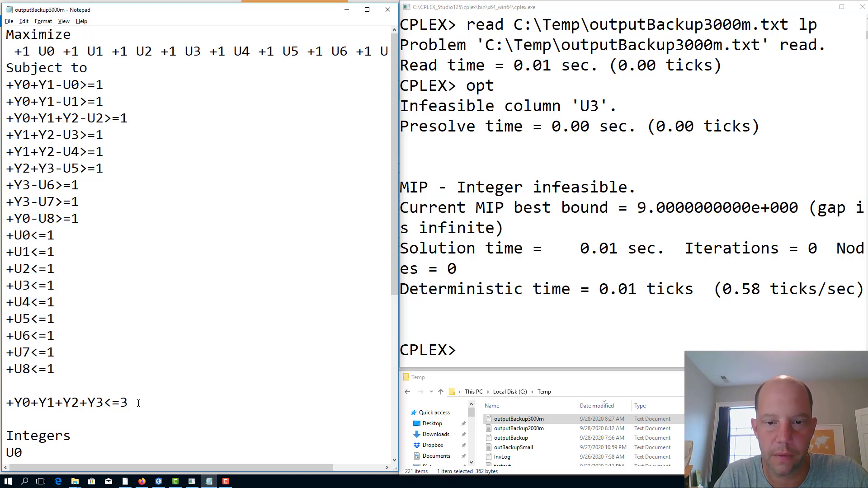
pyautogui.click(548, 346)
pyautogui.press('Up')
pyautogui.press('Up')
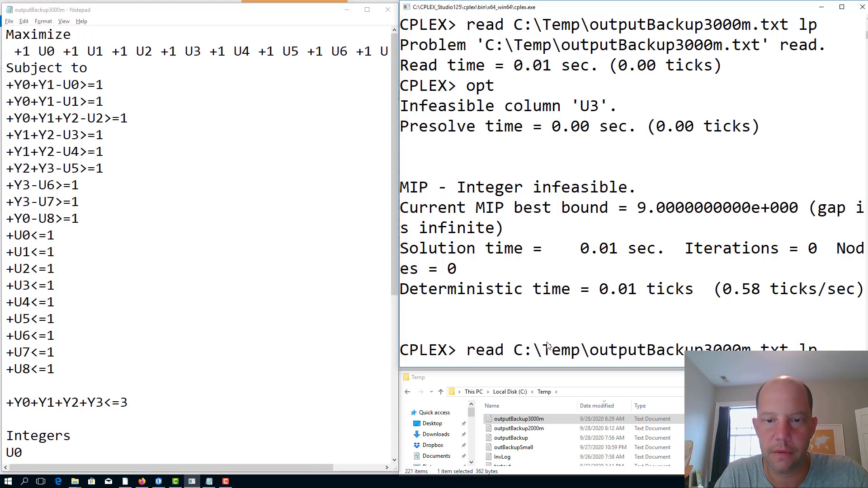
pyautogui.press('Return')
pyautogui.write('opt')
pyautogui.press('Return')
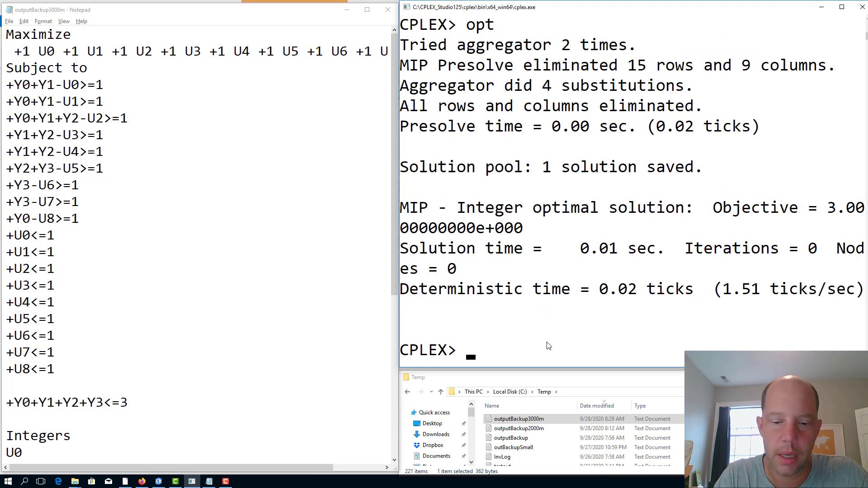
# Display all solution variables: objective 3 with Y0, Y1 and Y3 open
pyautogui.write('display sil')
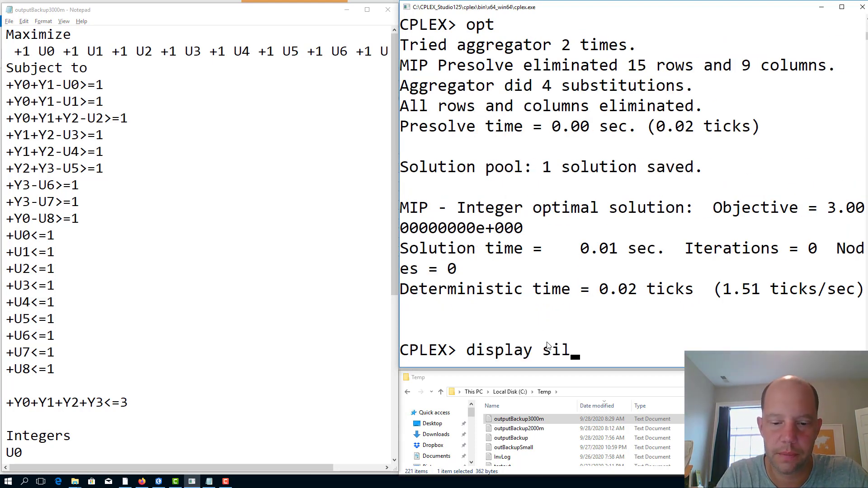
pyautogui.press('BackSpace')
pyautogui.press('BackSpace')
pyautogui.write('olution vari')
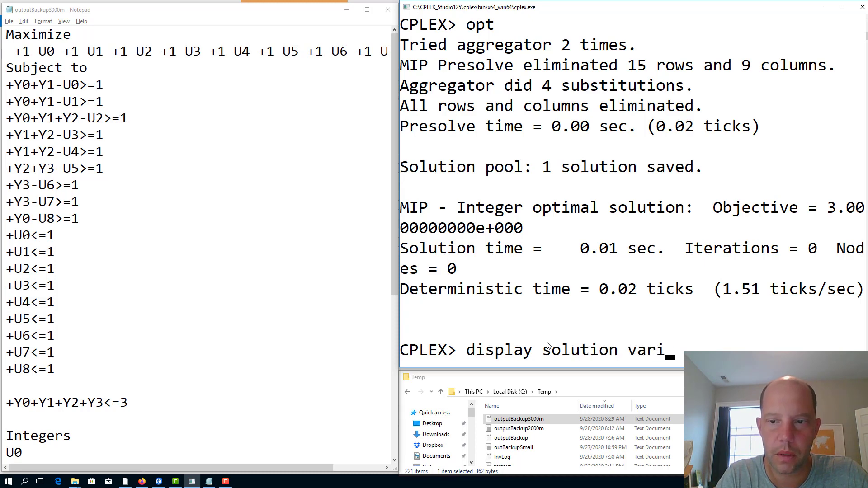
pyautogui.write('ables *')
pyautogui.press('Return')
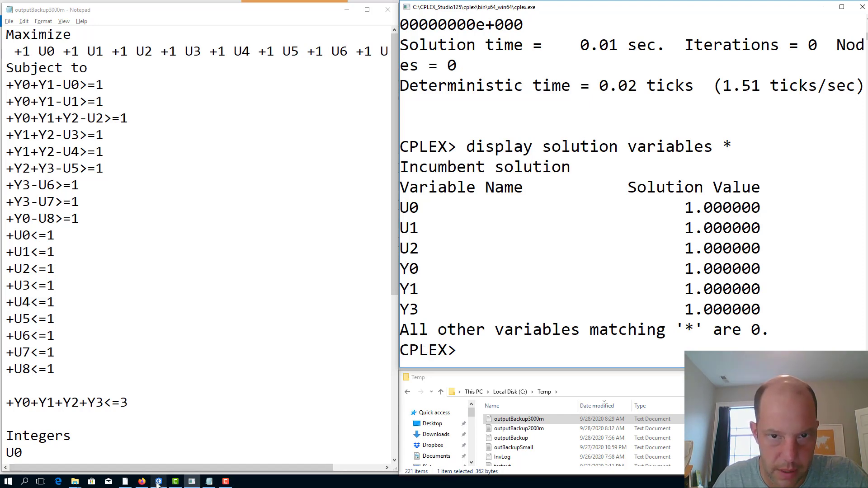
# Close the Backup tool panel in ArcGIS Pro, check the CPLEX solution, and return to the map
pyautogui.click(158, 483)
pyautogui.click(717, 104)
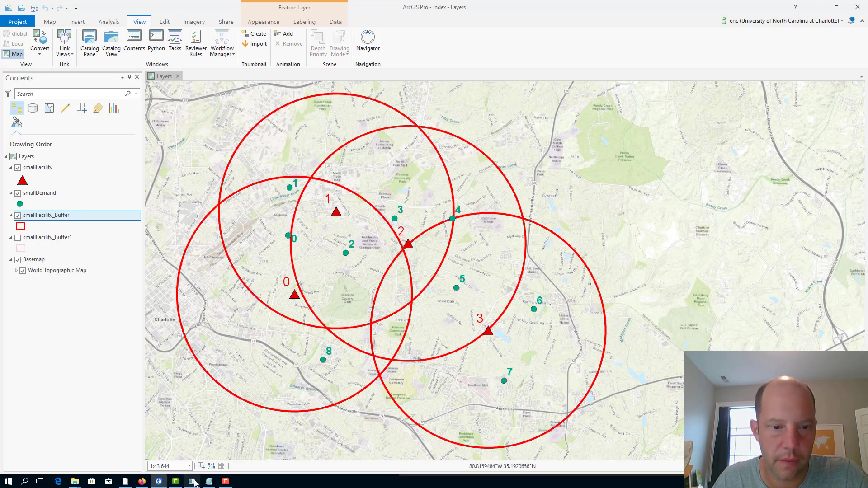
pyautogui.moveTo(192, 483)
pyautogui.click(198, 453)
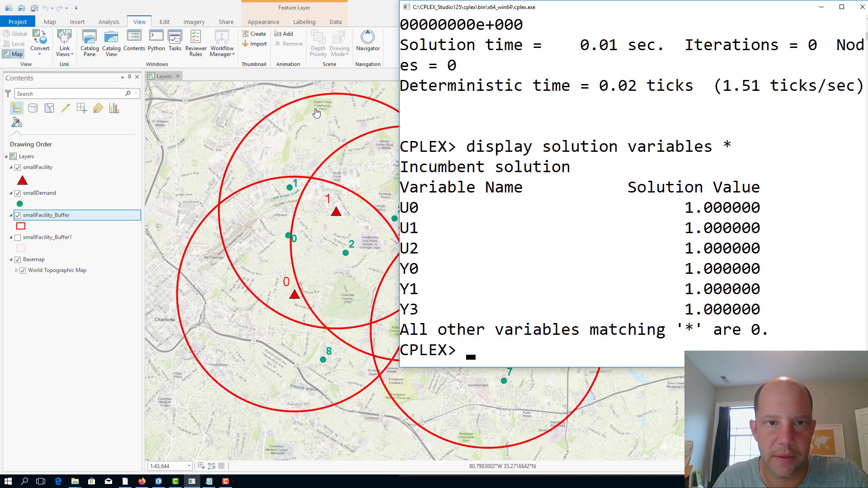
pyautogui.click(377, 10)
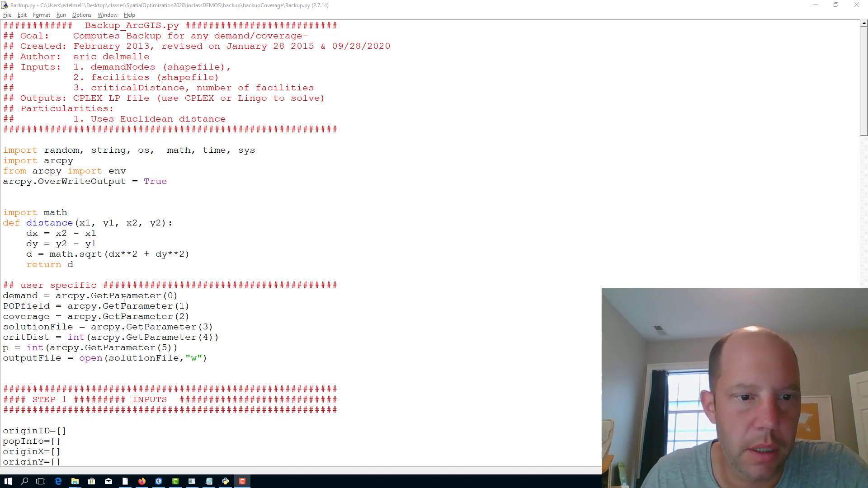
pyautogui.moveTo(863, 124); pyautogui.dragTo(857, 201)
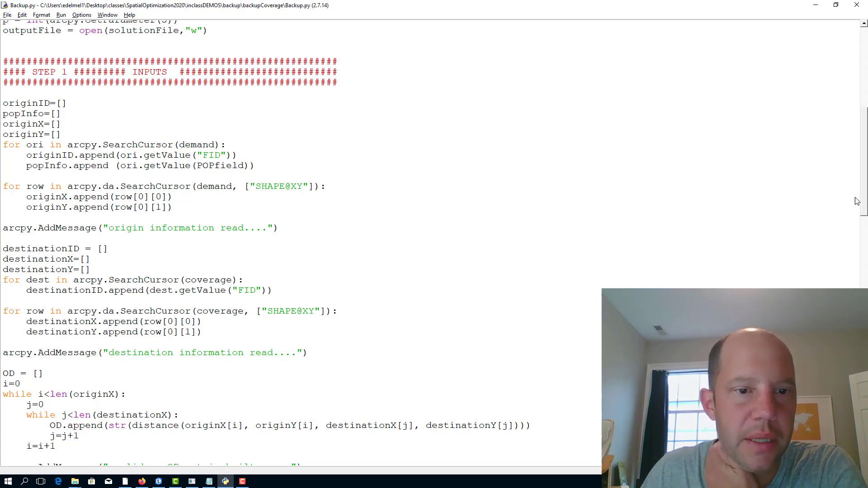
pyautogui.scroll(-5, 856, 201)
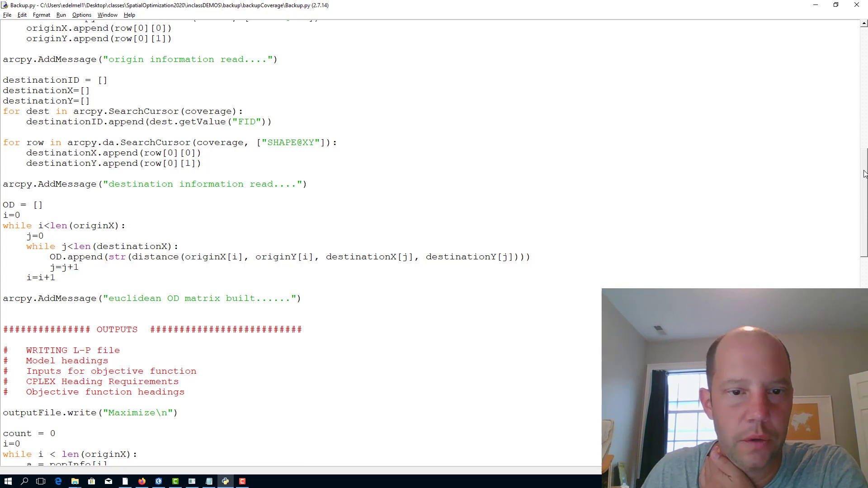
pyautogui.moveTo(864, 173); pyautogui.dragTo(849, 240)
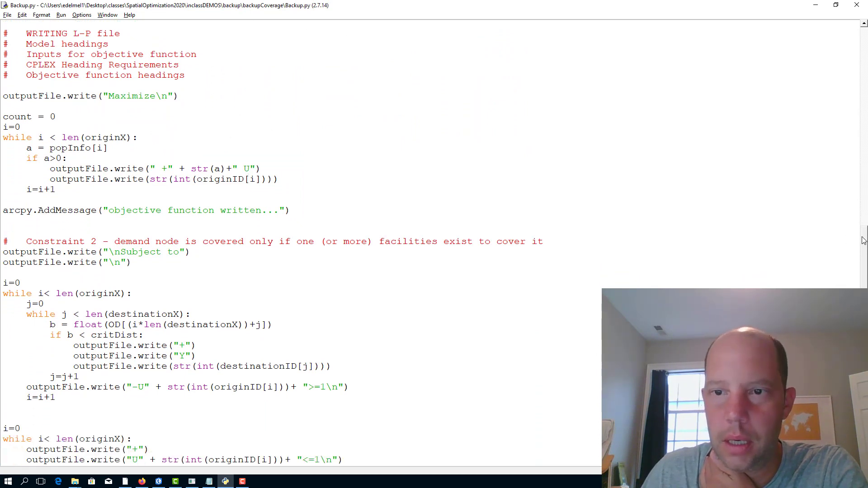
pyautogui.moveTo(864, 240); pyautogui.dragTo(865, 287)
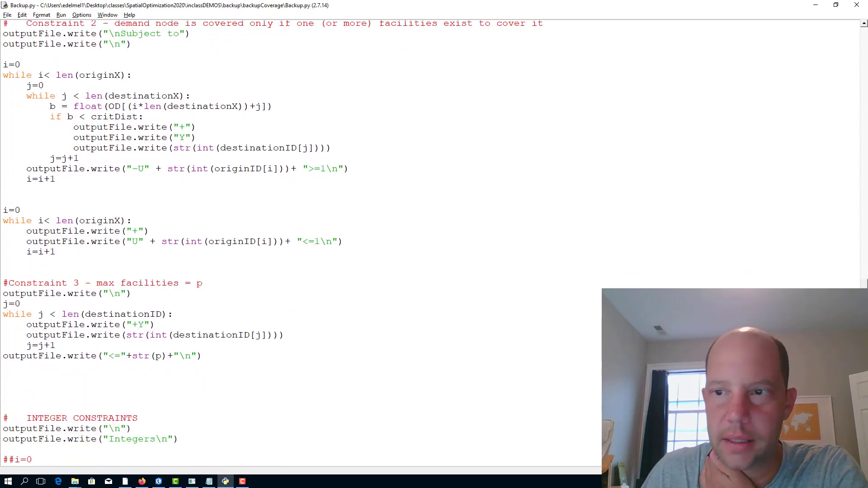
pyautogui.scroll(-2, 298, 244)
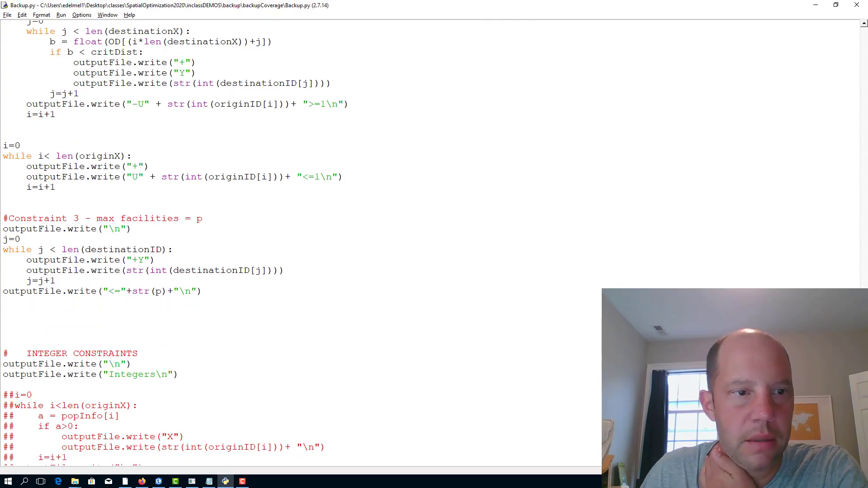
pyautogui.scroll(-5, 299, 244)
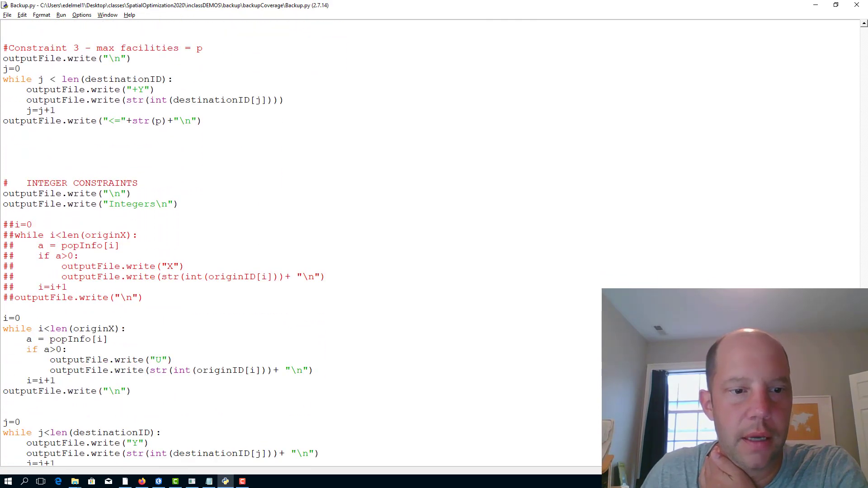
pyautogui.scroll(15, 298, 244)
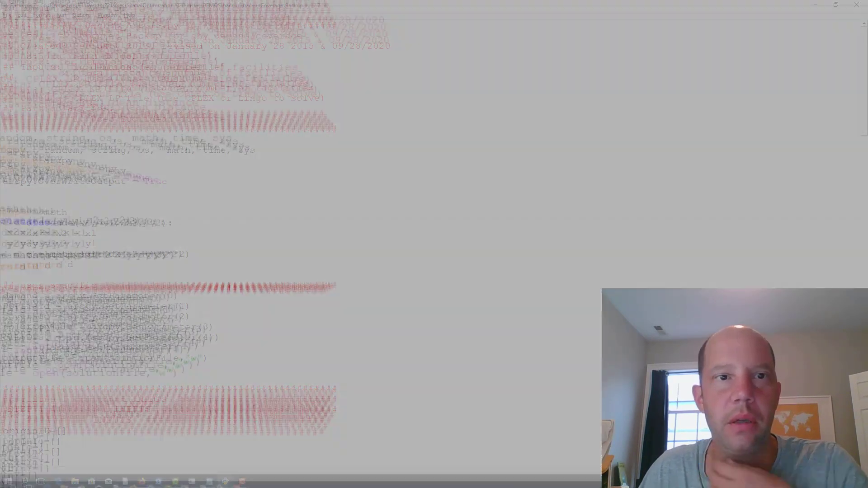